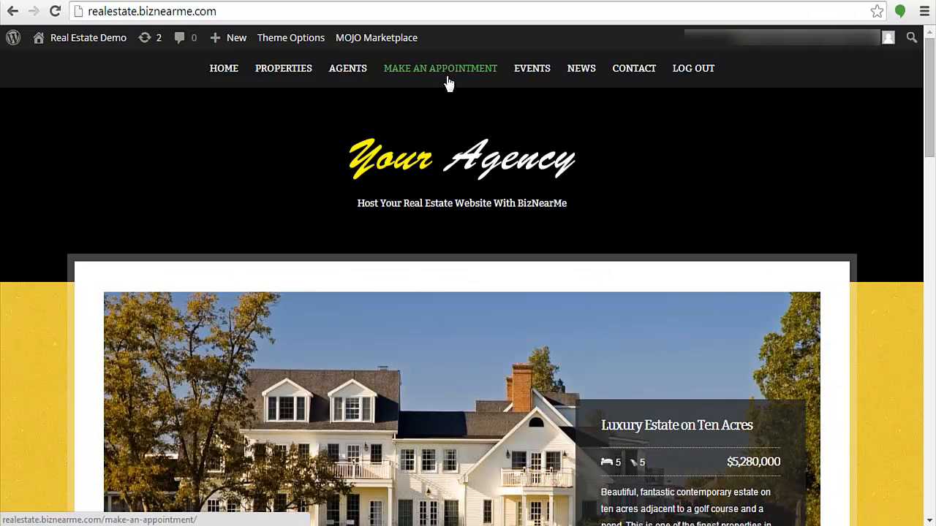
# - Open the Make an Appointment page and choose the June 18, 2014 10:00 am slot for a Free Consultation
pyautogui.click(443, 70)
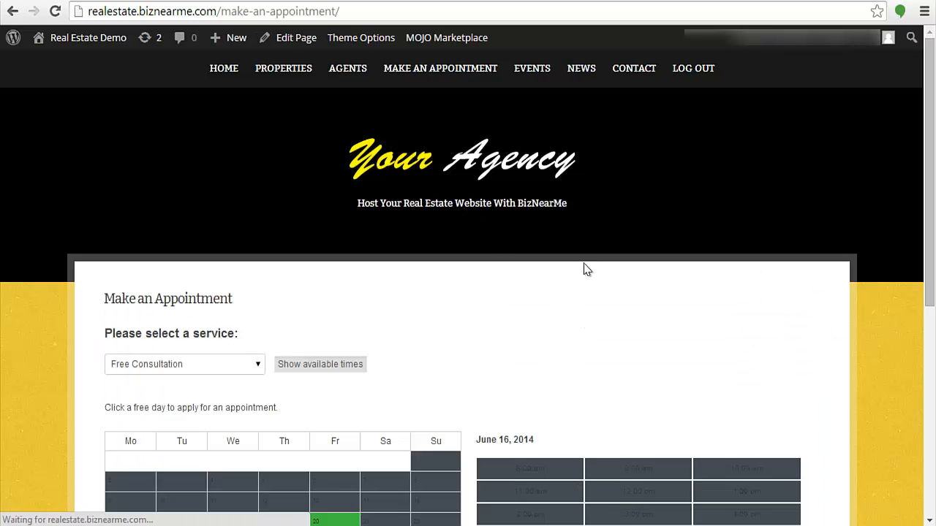
pyautogui.scroll(-3, 585, 265)
pyautogui.scroll(1, 427, 291)
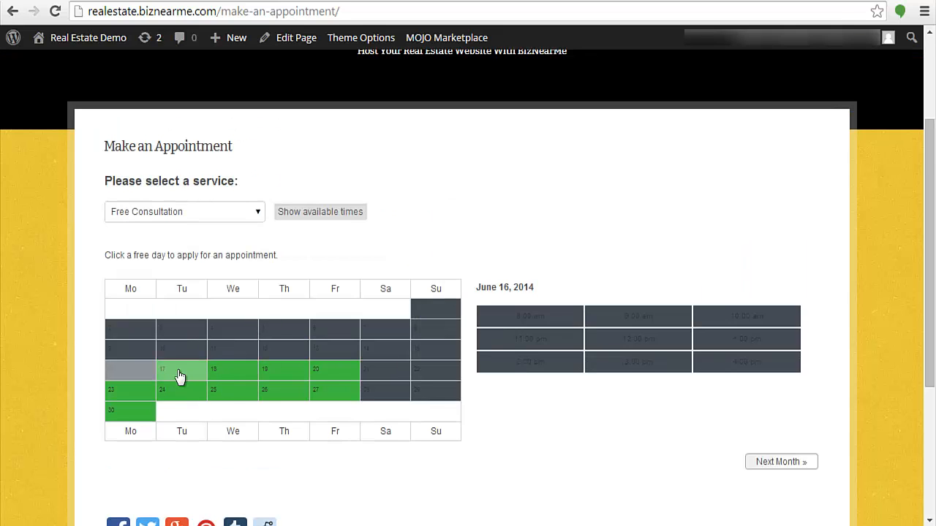
pyautogui.click(231, 376)
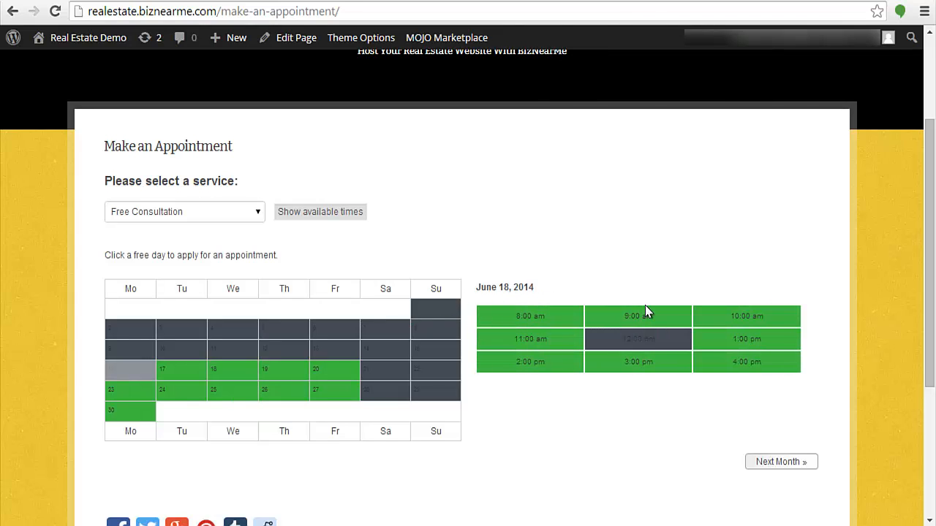
pyautogui.click(729, 315)
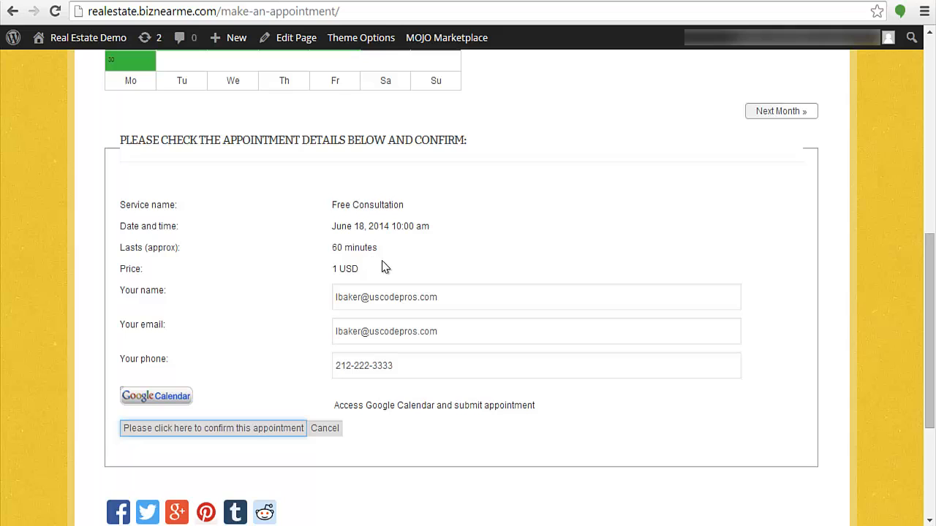
# - Replace the prefilled name and e-mail in the appointment details with the client's name and e-mail
pyautogui.moveTo(439, 298); pyautogui.dragTo(6, 260)
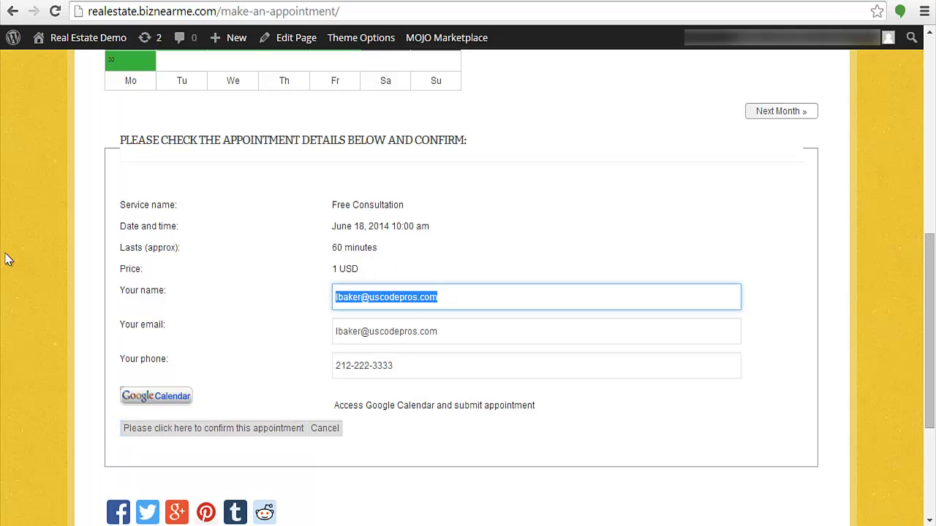
pyautogui.write('Jason')
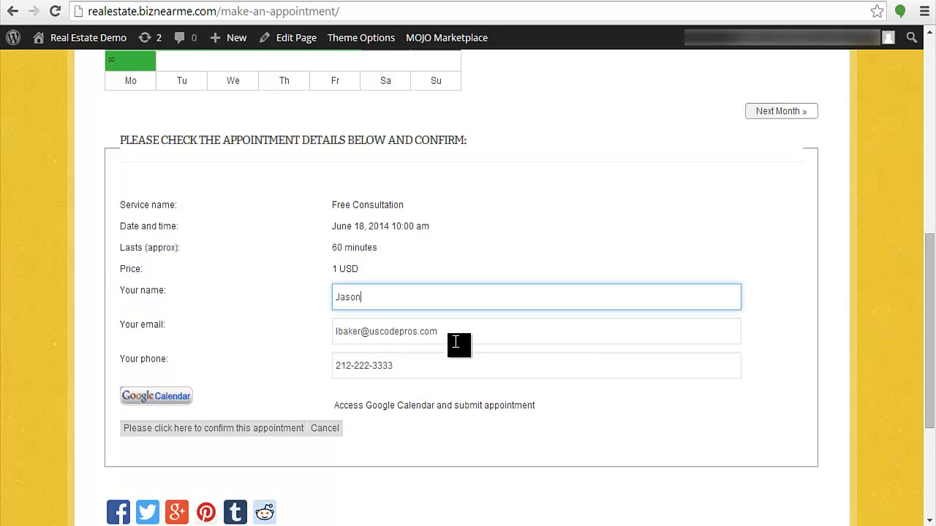
pyautogui.moveTo(458, 338); pyautogui.dragTo(100, 305)
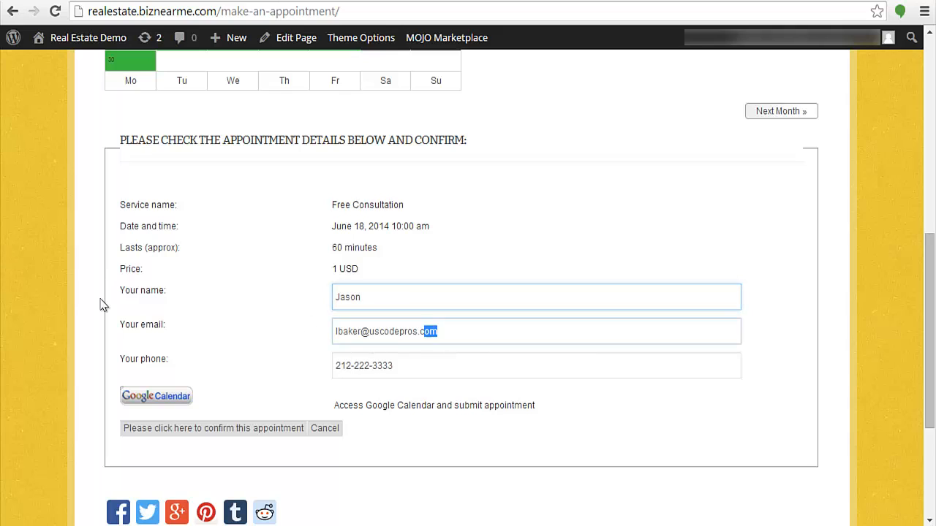
pyautogui.write('jason@jason')
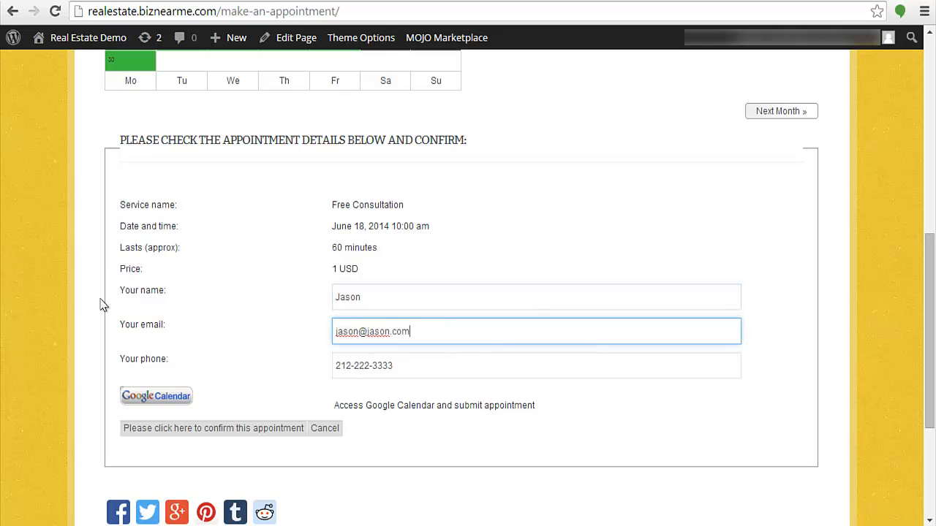
pyautogui.click(439, 359)
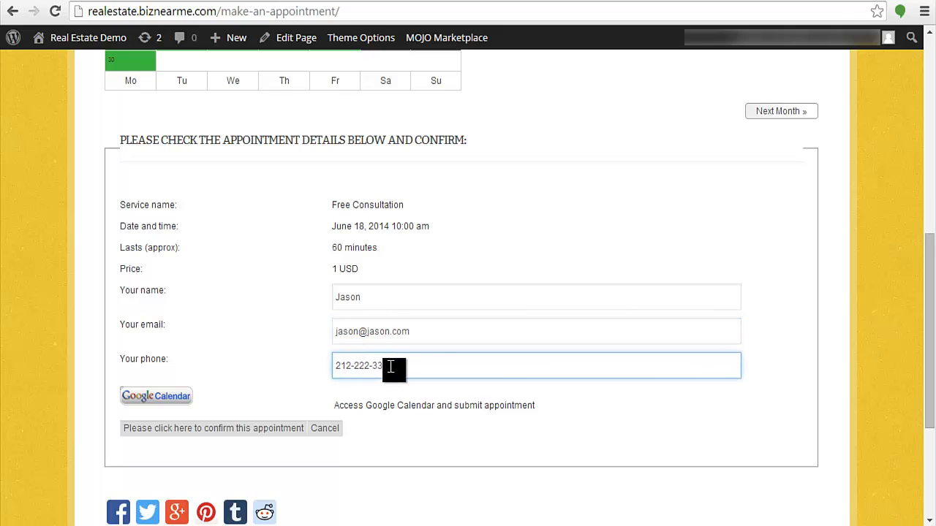
# - Confirm the Free Consultation appointment and dismiss the resulting message
pyautogui.scroll(-1, 333, 355)
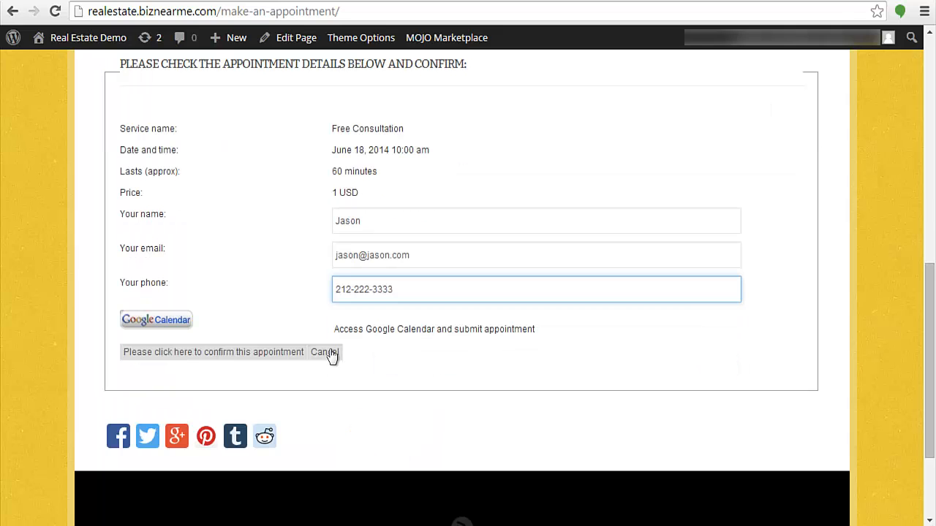
pyautogui.click(167, 354)
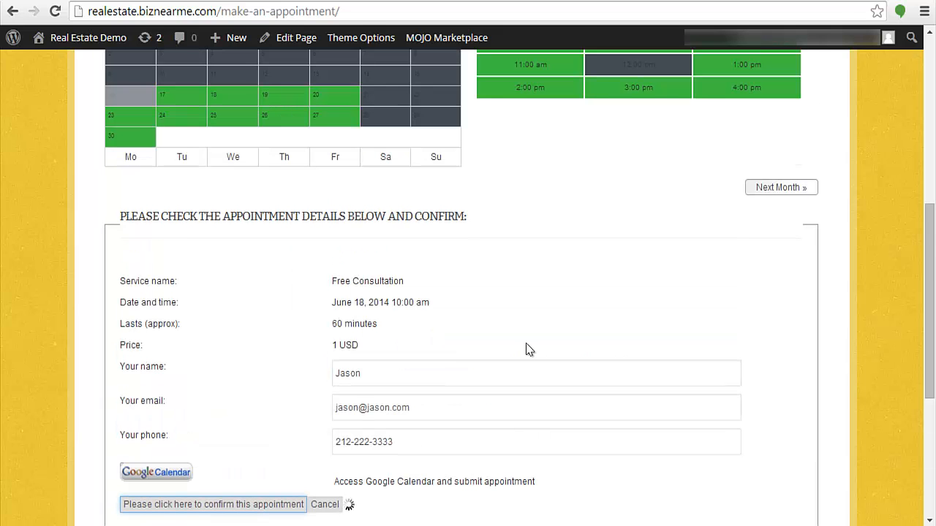
pyautogui.scroll(-1, 526, 348)
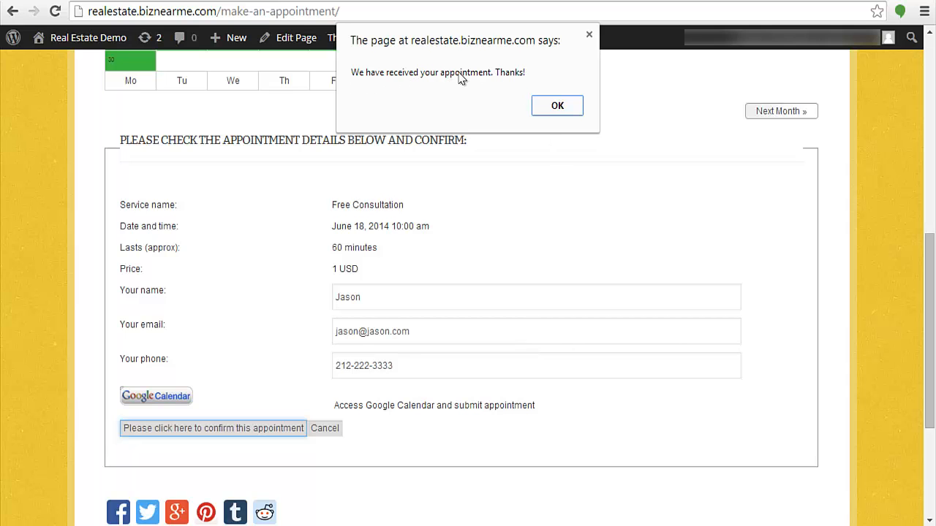
pyautogui.click(555, 104)
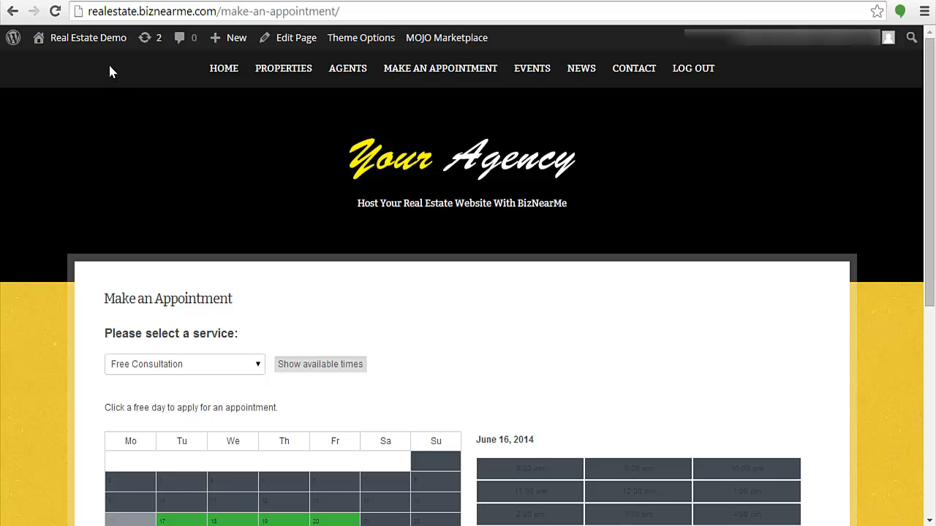
# - Go to the Appointments section of the site's admin area and reload the pending appointments list
pyautogui.moveTo(81, 38)
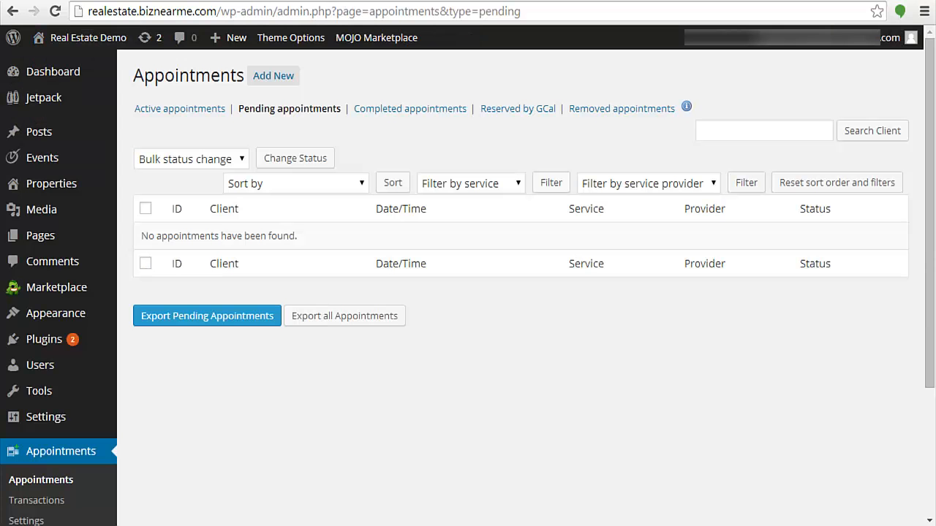
pyautogui.scroll(-1, 125, 269)
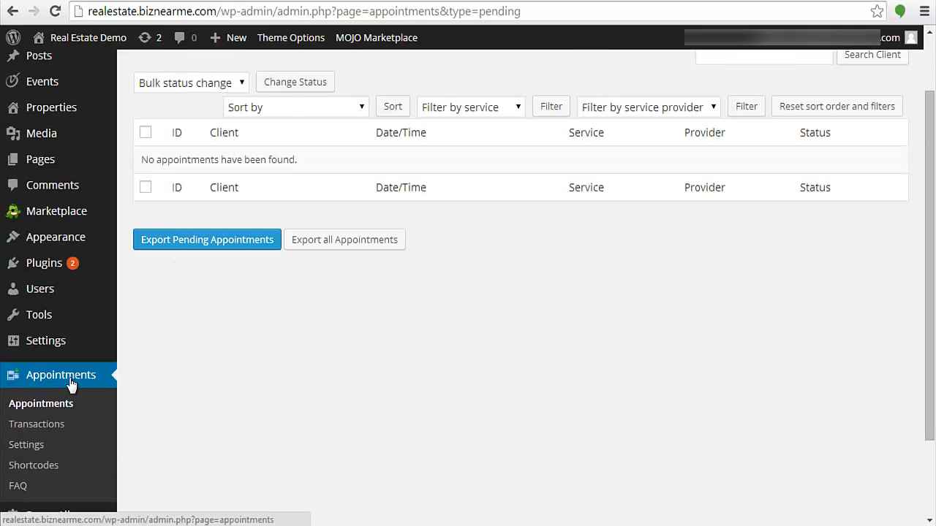
pyautogui.scroll(-1, 68, 382)
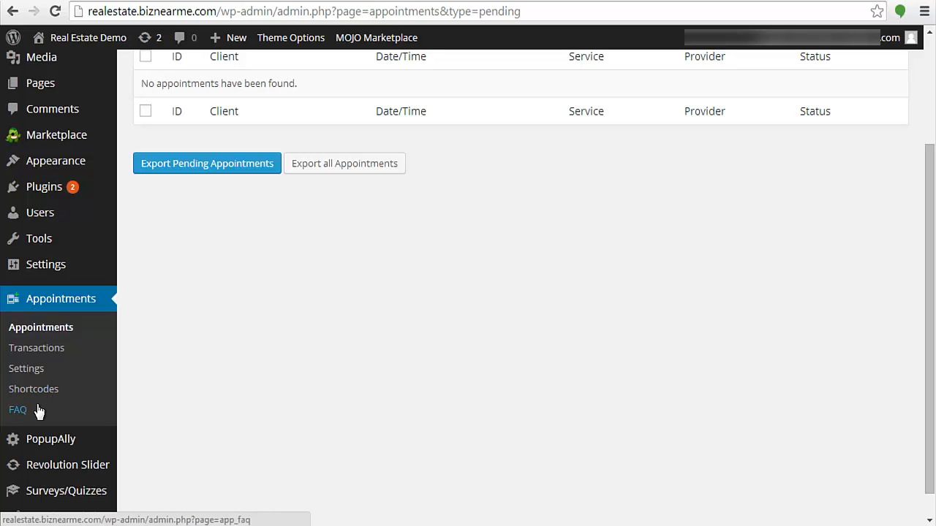
pyautogui.scroll(2, 359, 367)
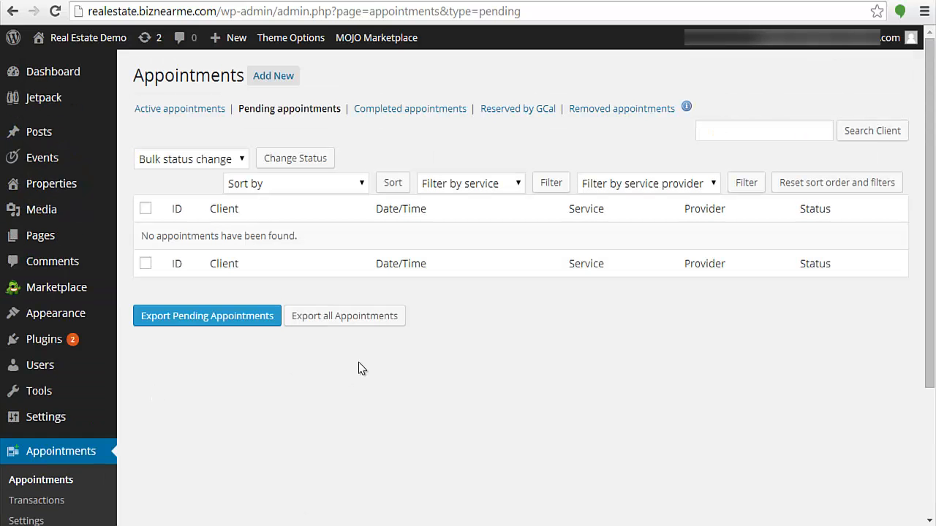
pyautogui.scroll(-2, 215, 364)
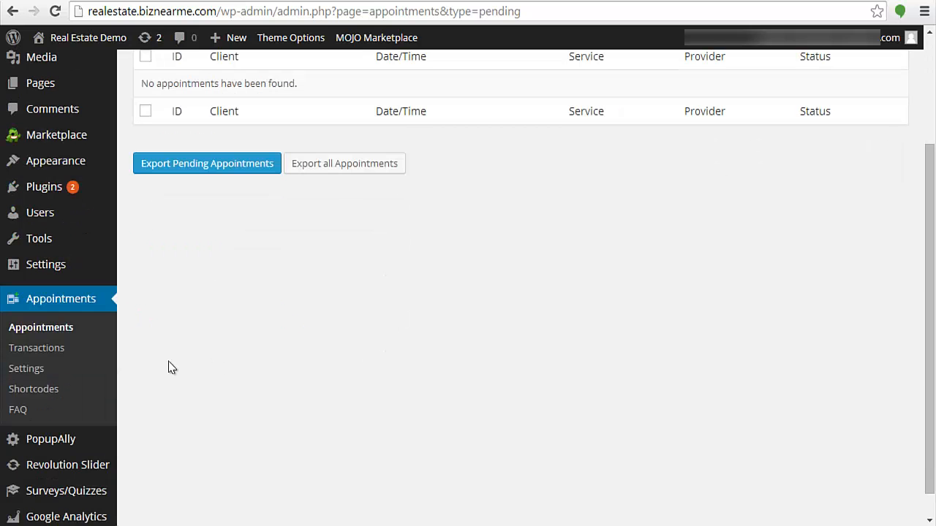
pyautogui.scroll(2, 211, 355)
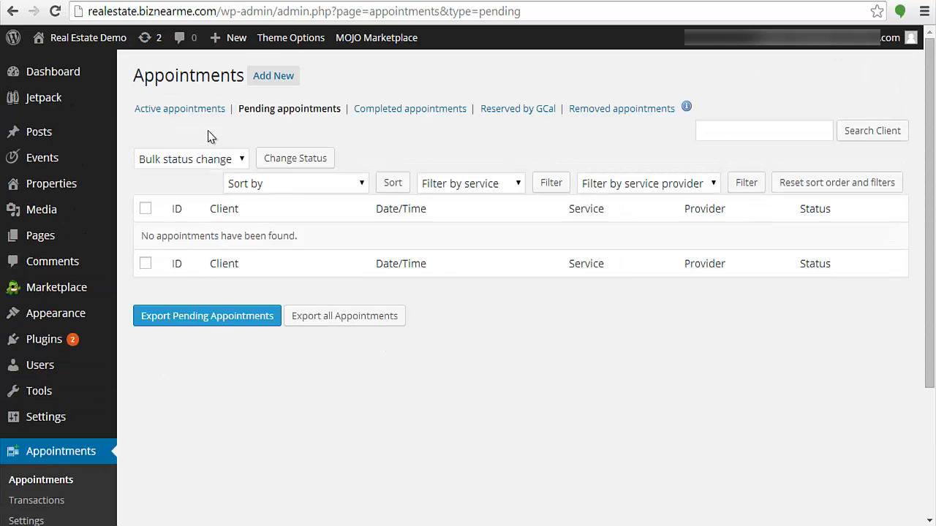
pyautogui.scroll(-1, 212, 179)
pyautogui.scroll(1, 256, 166)
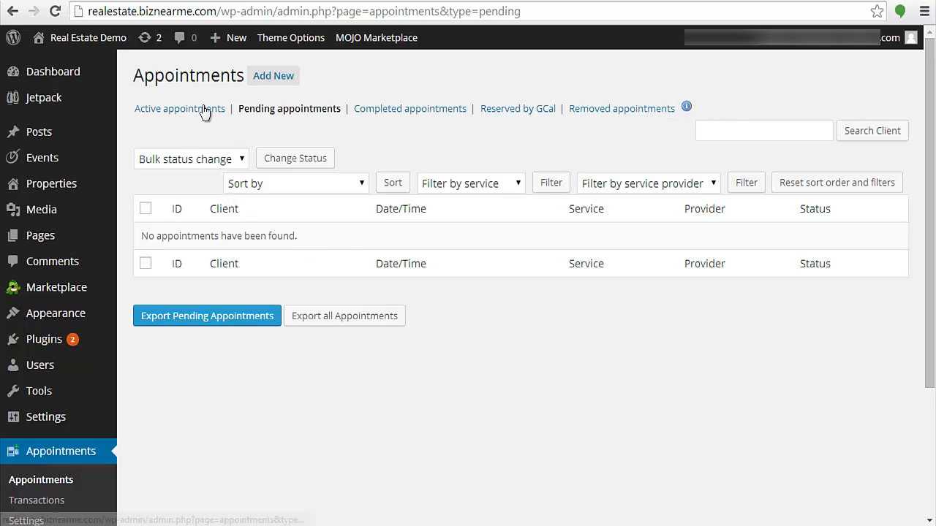
pyautogui.click(317, 117)
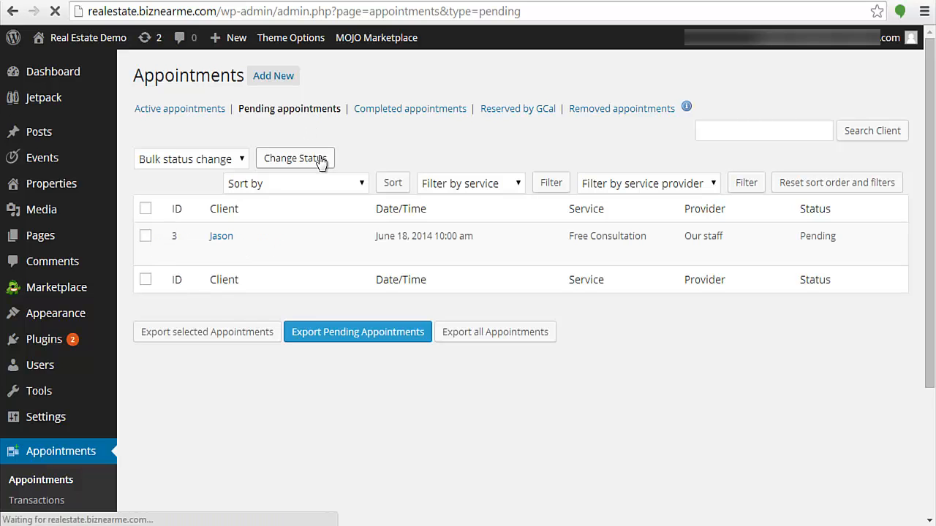
# - Change the status of the pending June 18, 2014 10:00 am appointment to Confirmed
pyautogui.moveTo(230, 241)
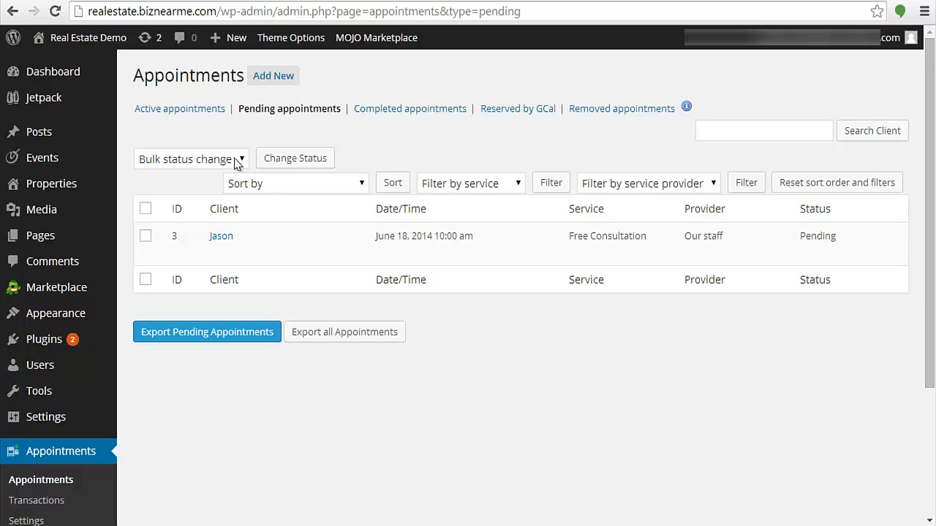
pyautogui.click(146, 235)
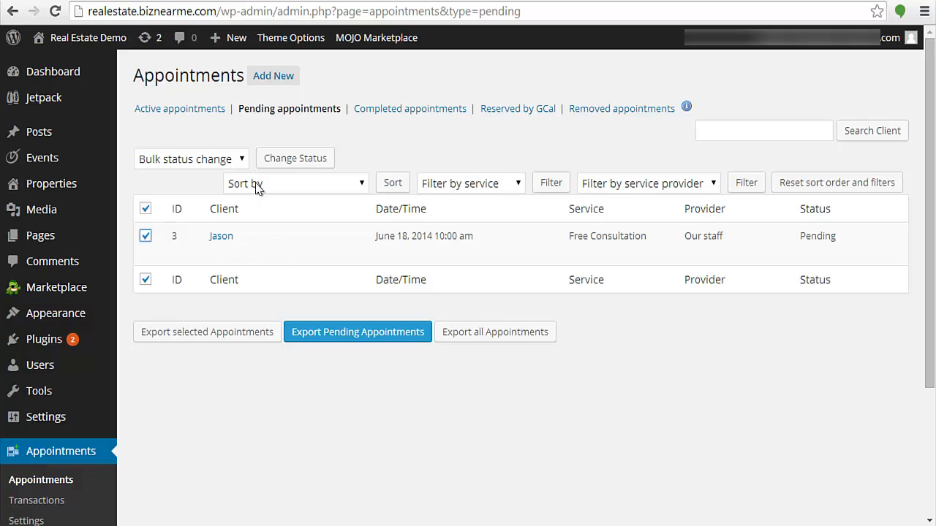
pyautogui.click(238, 162)
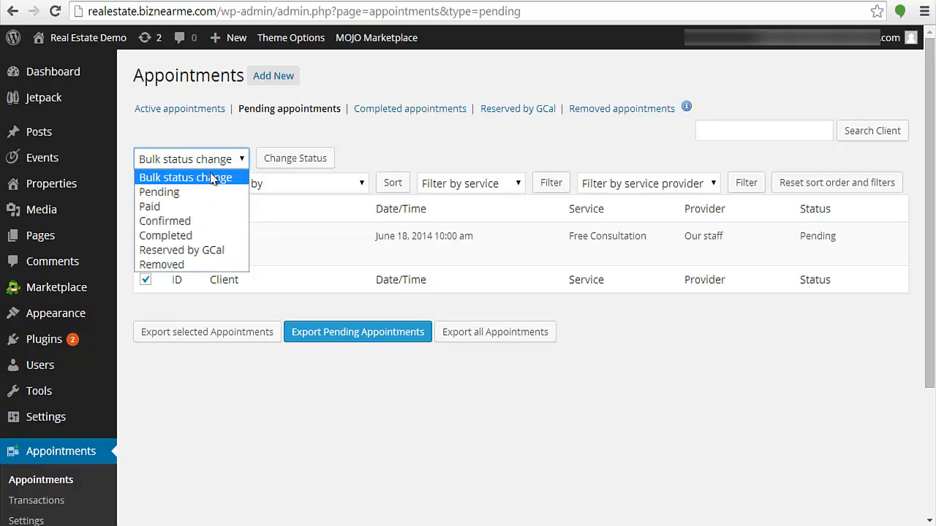
pyautogui.click(193, 221)
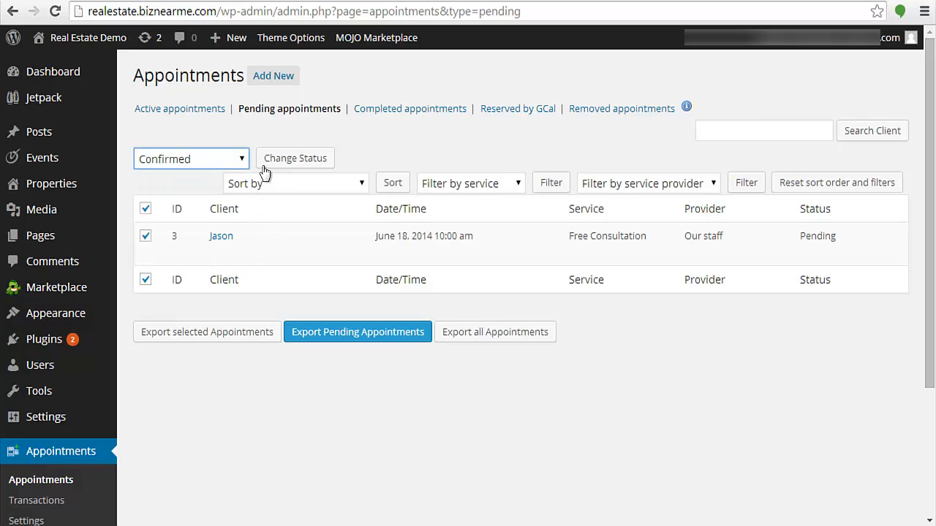
pyautogui.click(275, 166)
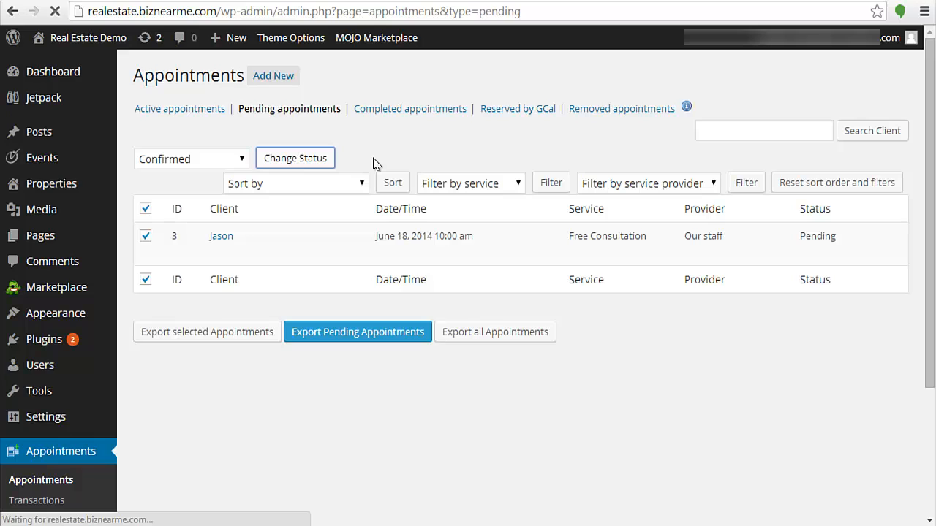
# - Open the active appointments list and review its entries
pyautogui.moveTo(329, 239)
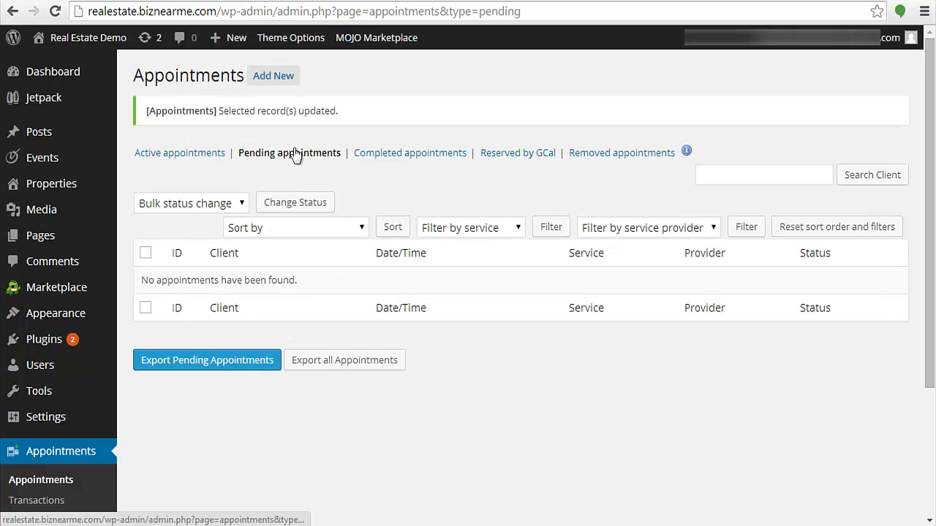
pyautogui.click(201, 154)
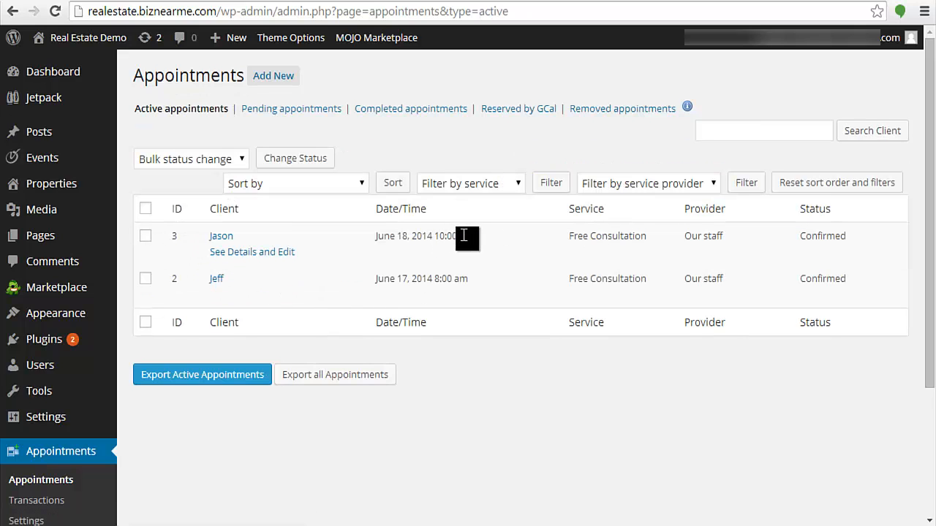
pyautogui.scroll(-1, 468, 237)
pyautogui.scroll(1, 468, 236)
pyautogui.scroll(-2, 366, 292)
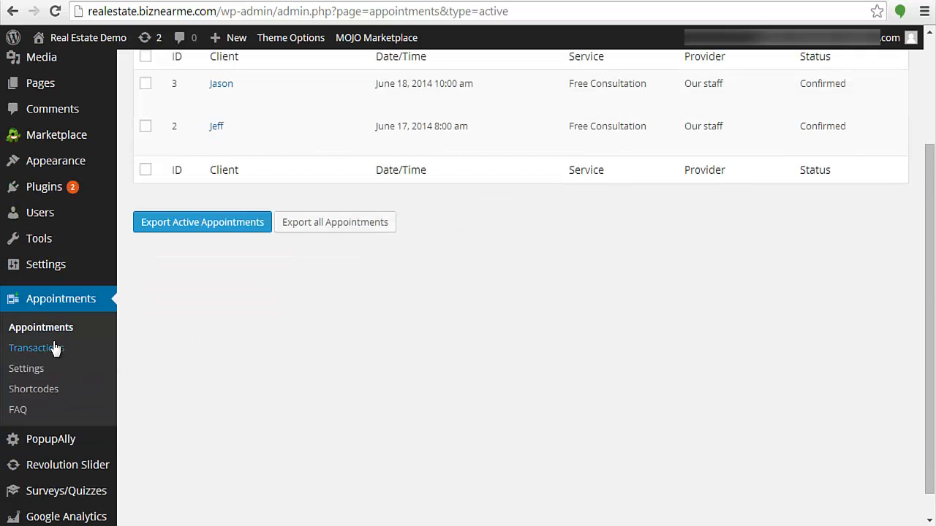
pyautogui.scroll(2, 385, 336)
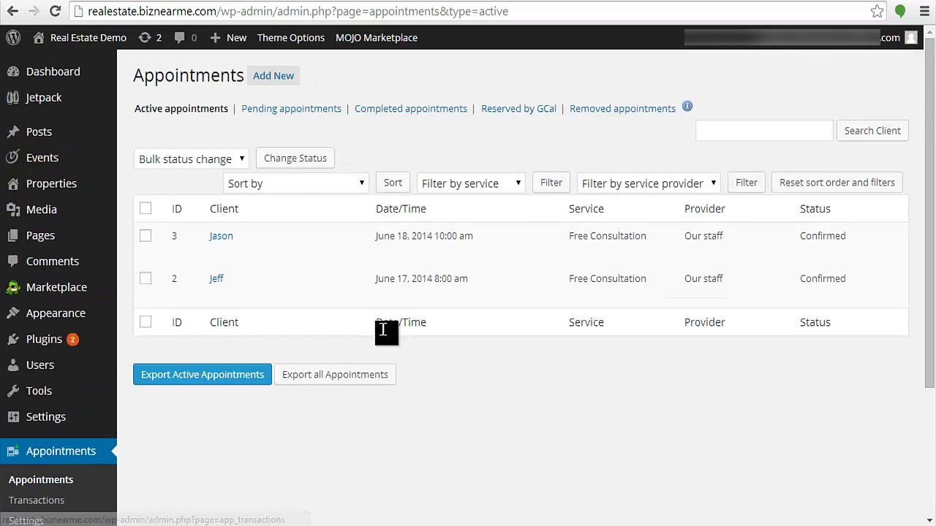
# - Examine the Future transactions page and the Google Calendar settings of the appointments plugin
pyautogui.click(241, 0)
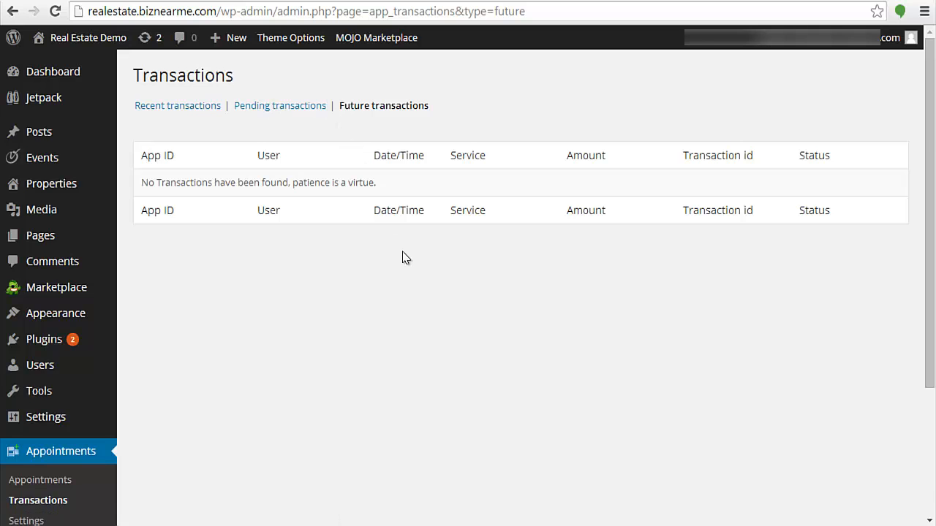
pyautogui.scroll(-3, 402, 257)
pyautogui.click(351, 1)
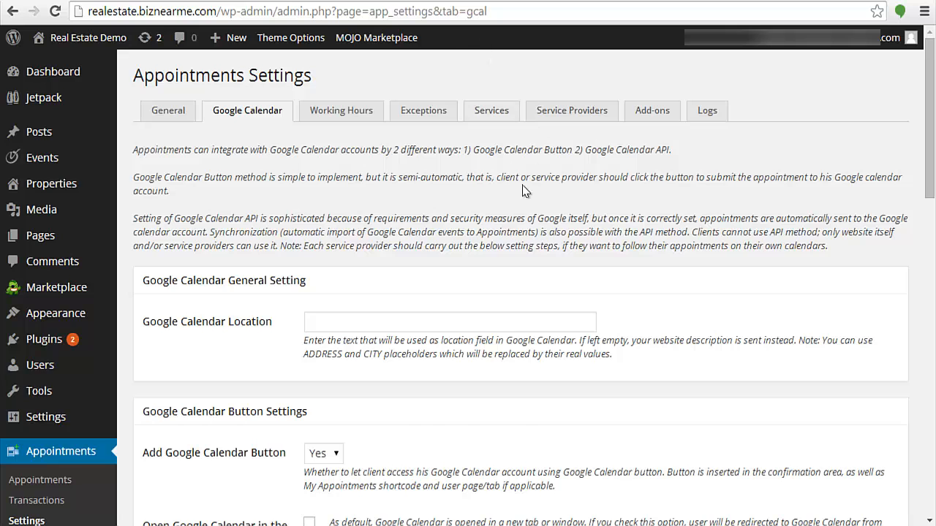
pyautogui.scroll(-2, 526, 194)
pyautogui.scroll(2, 537, 197)
# - Look over the General appointment settings and open the Exceptions settings
pyautogui.click(187, 113)
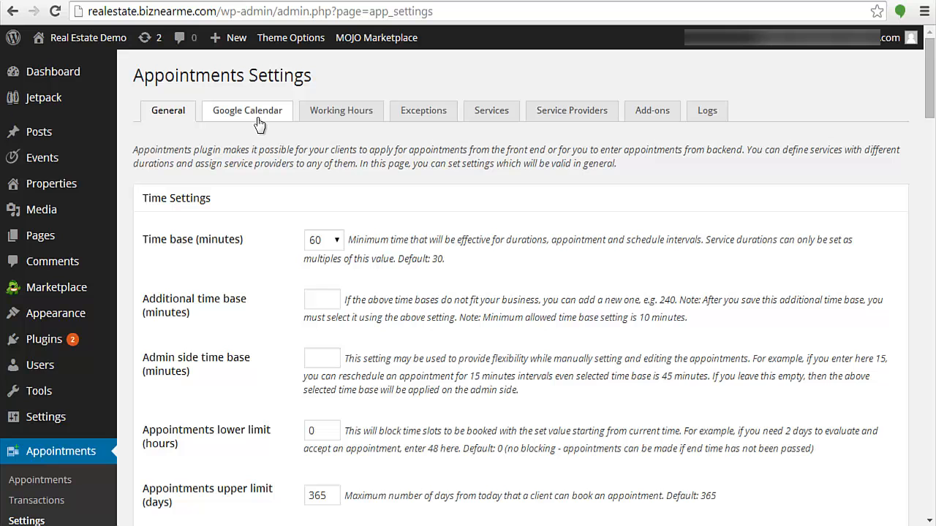
pyautogui.scroll(-1, 260, 124)
pyautogui.scroll(1, 373, 197)
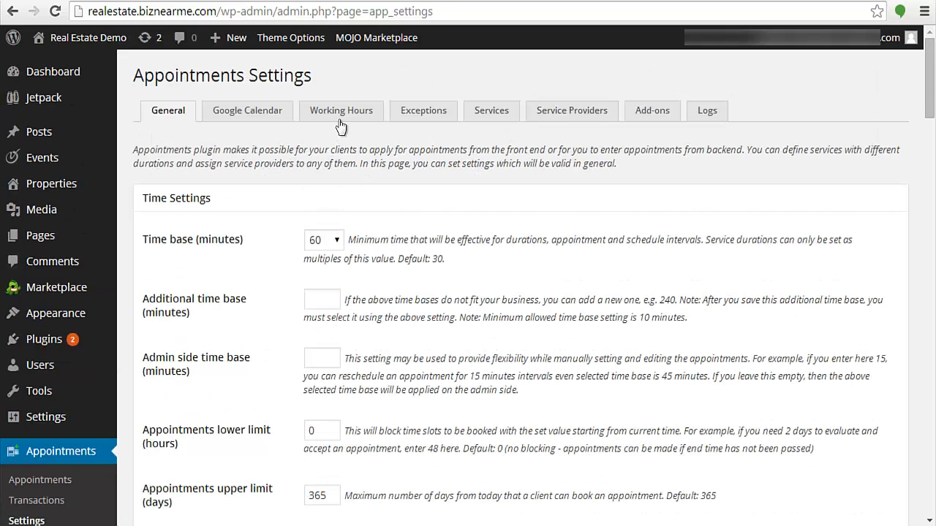
pyautogui.click(431, 117)
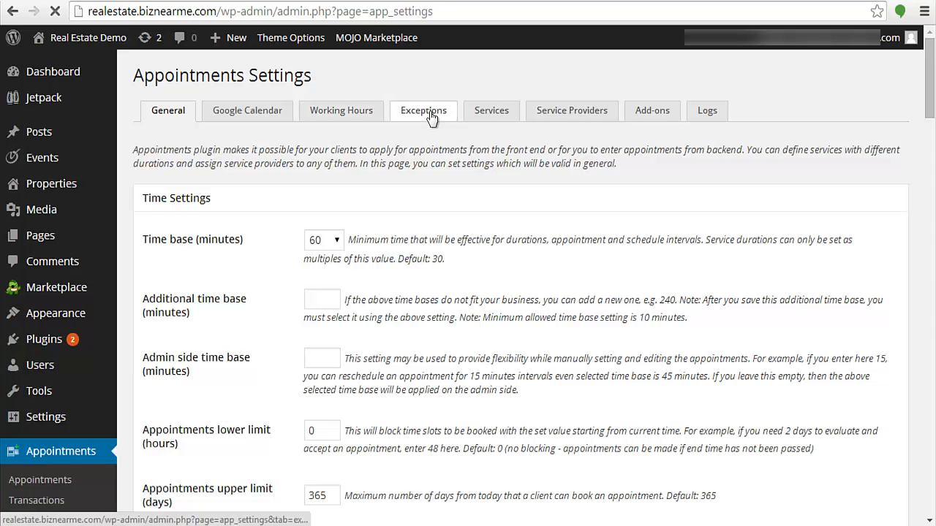
# - Open the Working Hours settings and review each weekday's working hours and break hours
pyautogui.click(374, 117)
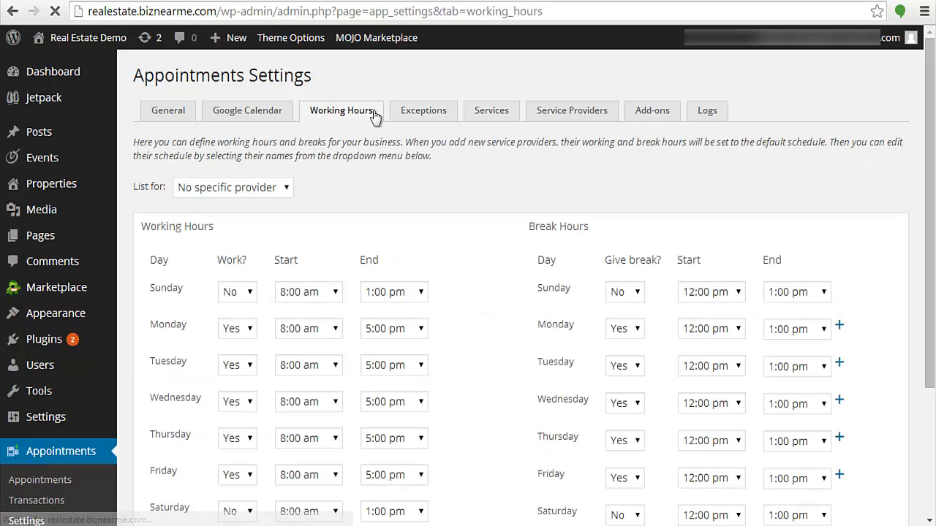
pyautogui.scroll(-2, 487, 251)
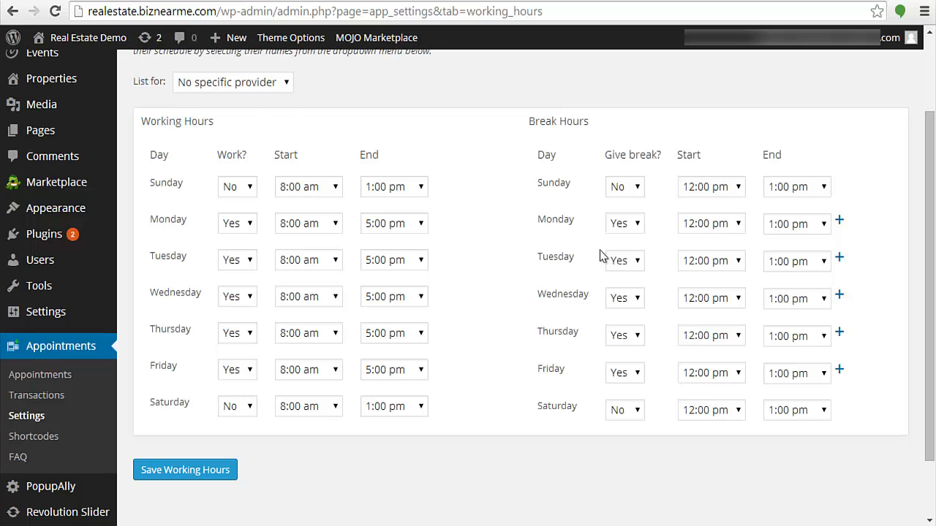
pyautogui.scroll(2, 531, 253)
pyautogui.scroll(-2, 404, 272)
pyautogui.scroll(2, 404, 272)
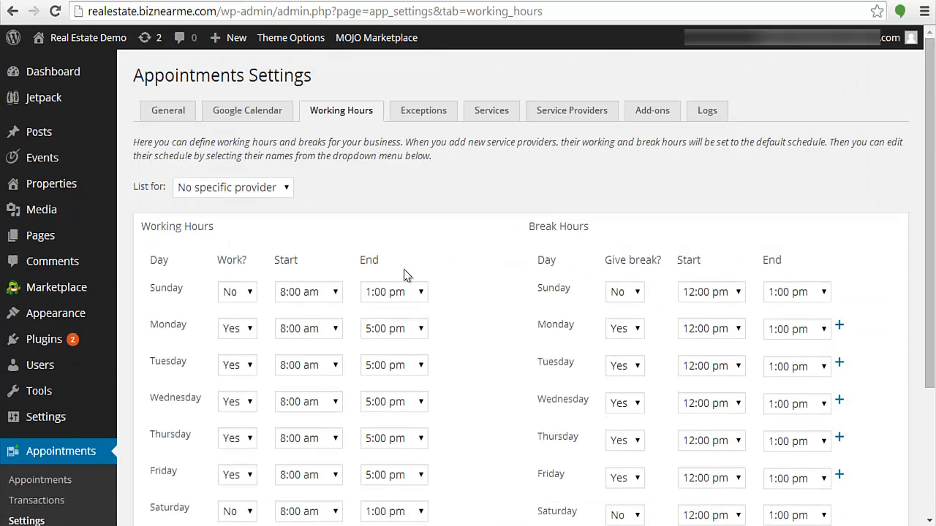
# - Look over the Exceptions settings for working and non-working days, and open the Services settings
pyautogui.click(430, 122)
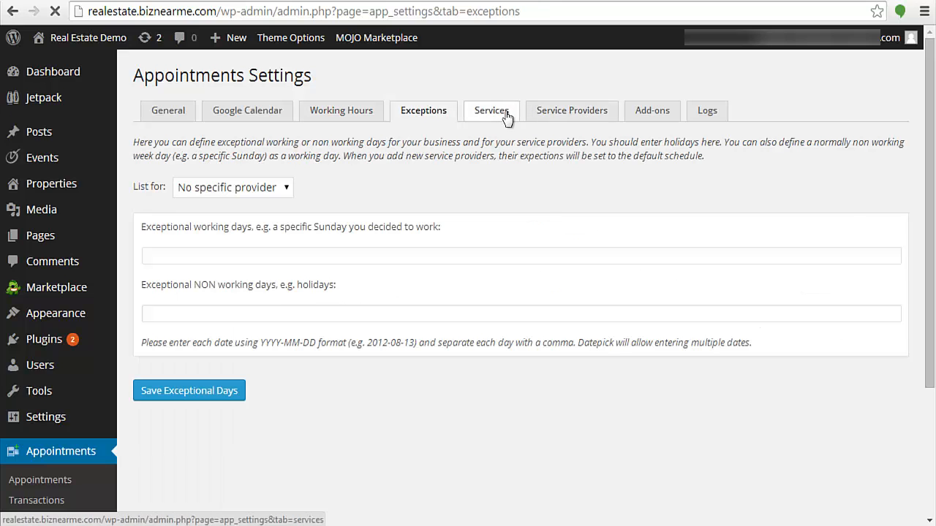
pyautogui.click(504, 115)
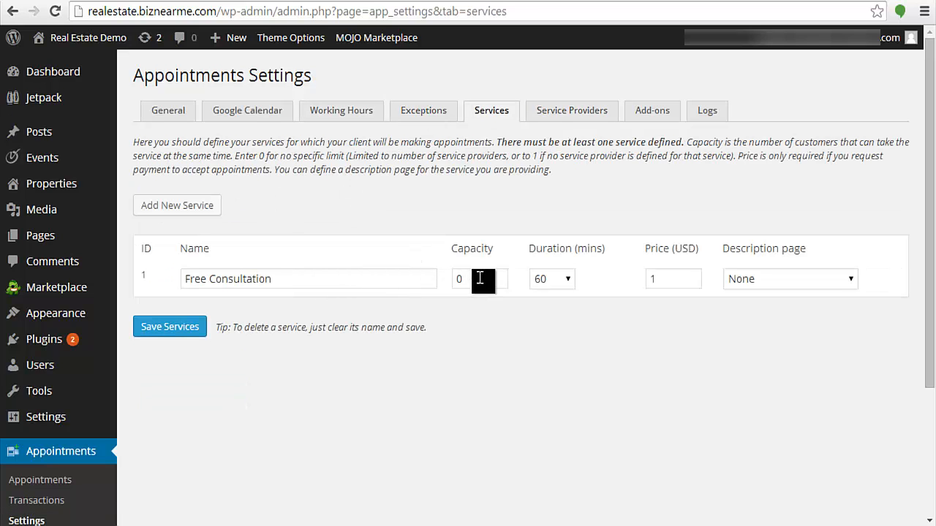
# - Try a 960-minute duration for the Free Consultation service and set it back to 60 minutes
pyautogui.click(569, 282)
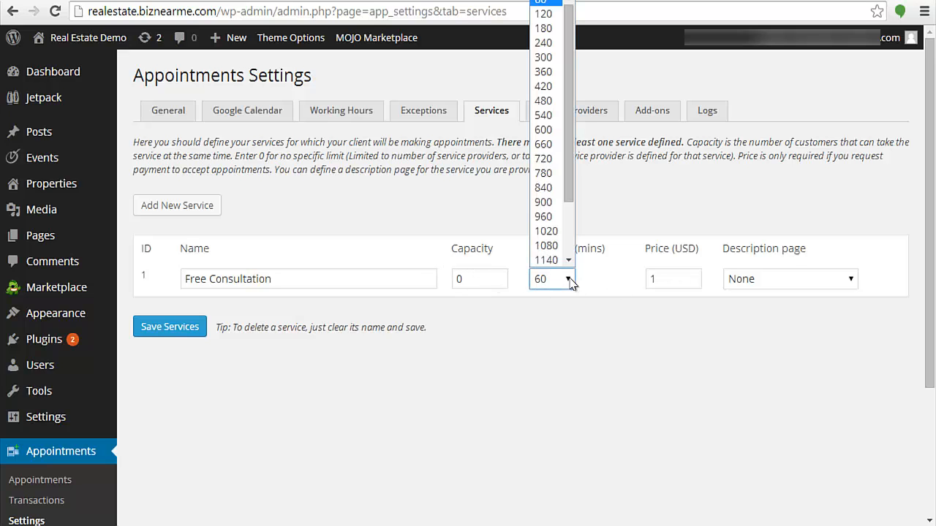
pyautogui.click(547, 217)
pyautogui.click(568, 282)
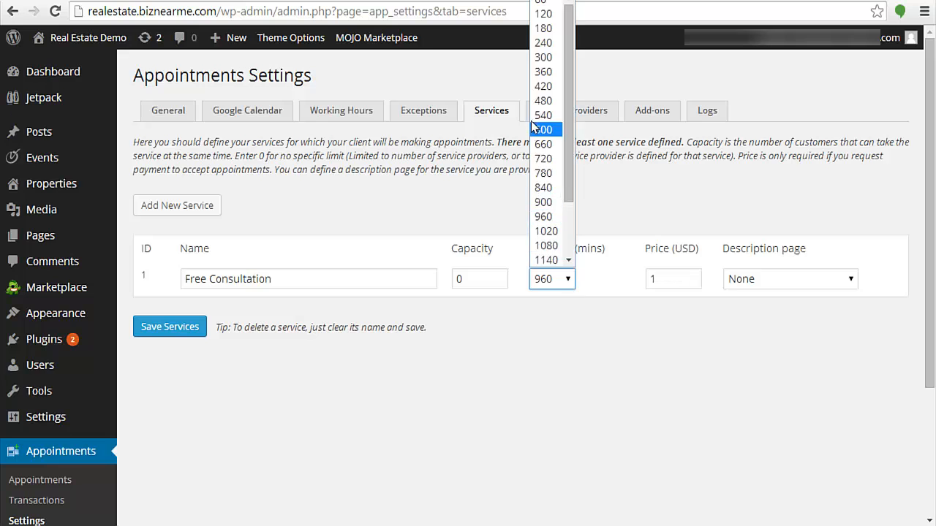
pyautogui.click(531, 127)
pyautogui.click(564, 277)
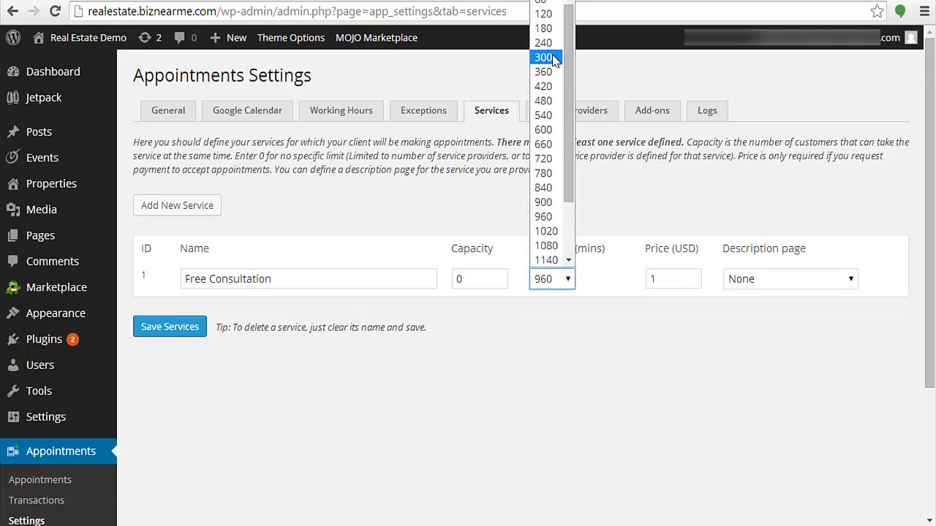
pyautogui.click(547, 4)
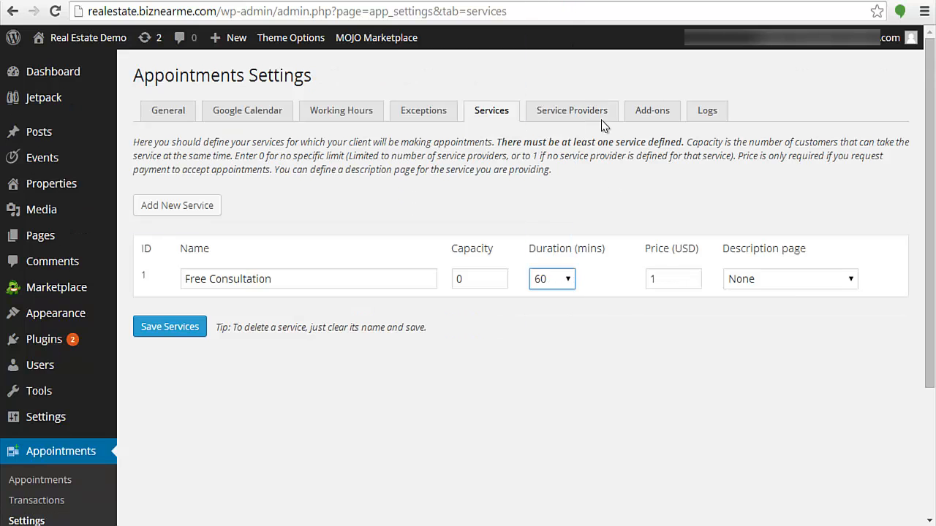
# - Check the description page options for the Free Consultation service without changing the selection, and look over the Services page
pyautogui.click(623, 358)
pyautogui.click(774, 279)
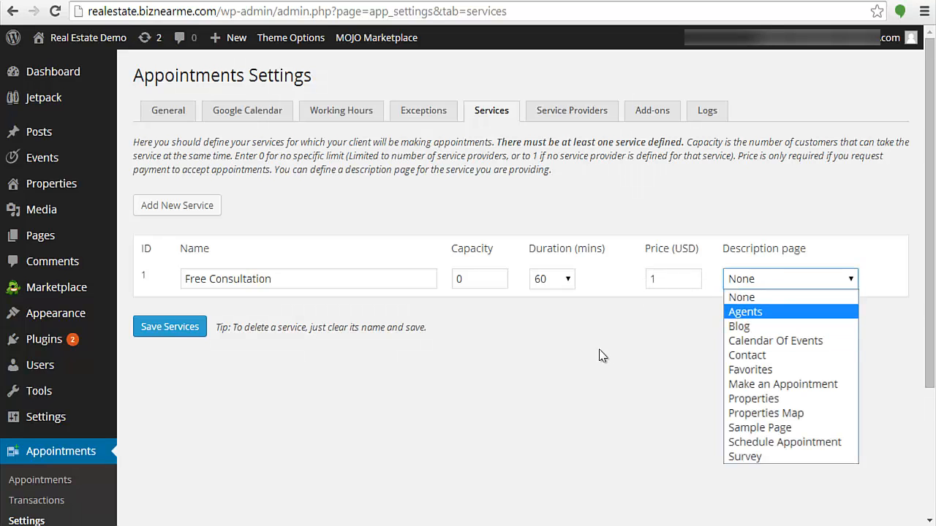
pyautogui.click(672, 309)
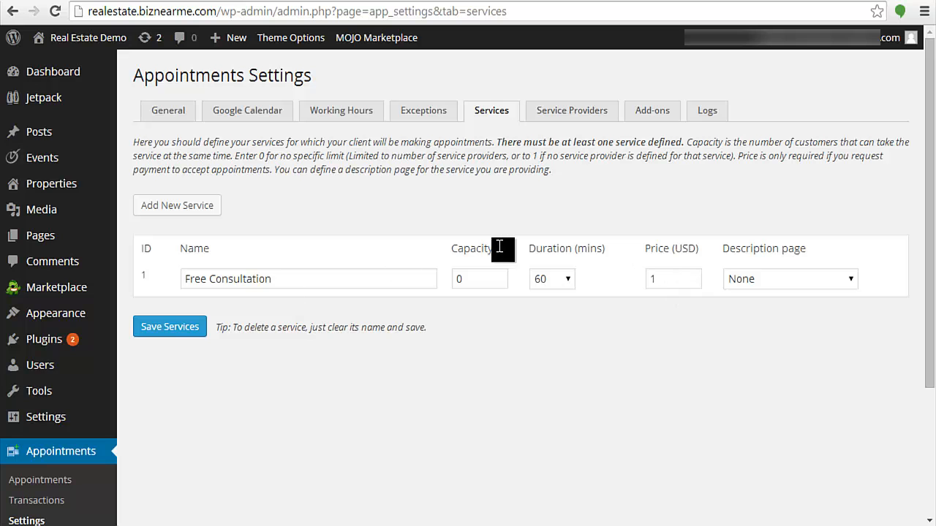
pyautogui.scroll(-5, 230, 324)
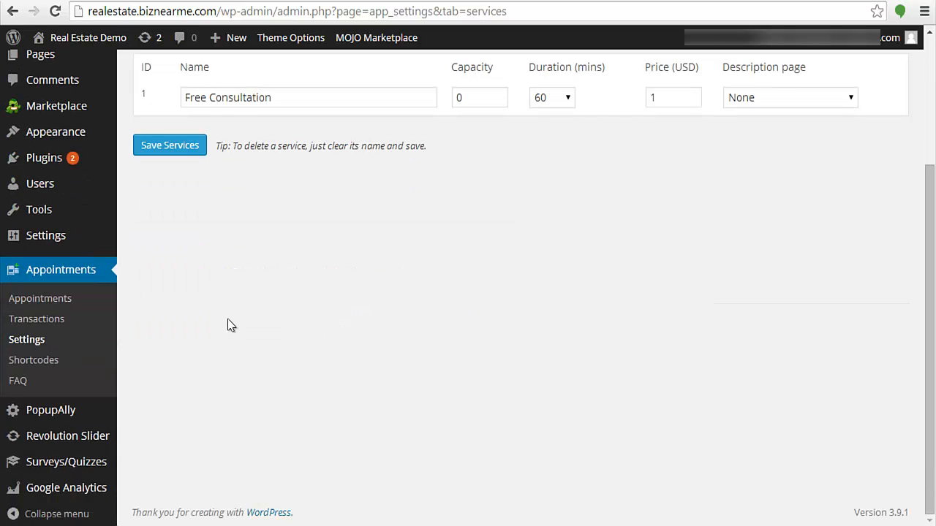
pyautogui.scroll(5, 229, 323)
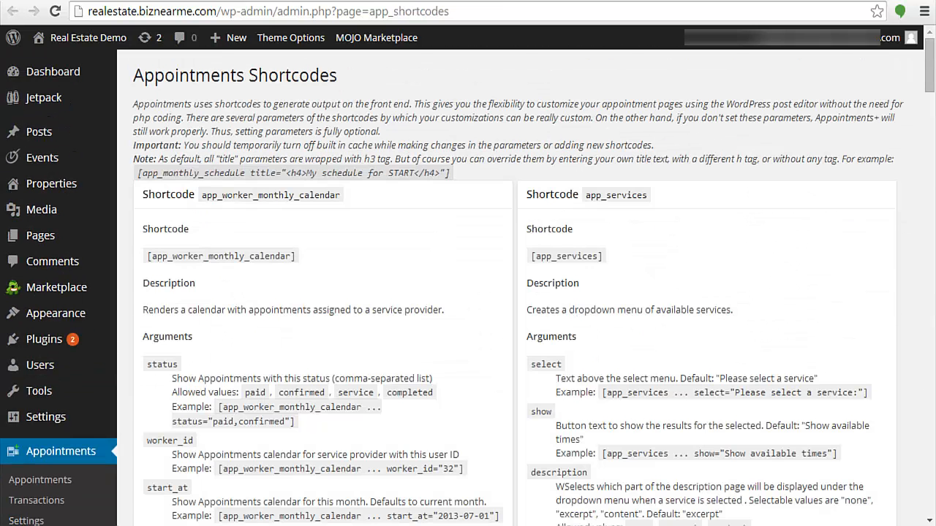
# - Examine the Appointments Shortcodes reference, including the descriptions and arguments of app_worker_monthly_calendar, app_services and app_schedule
pyautogui.scroll(-3, 472, 348)
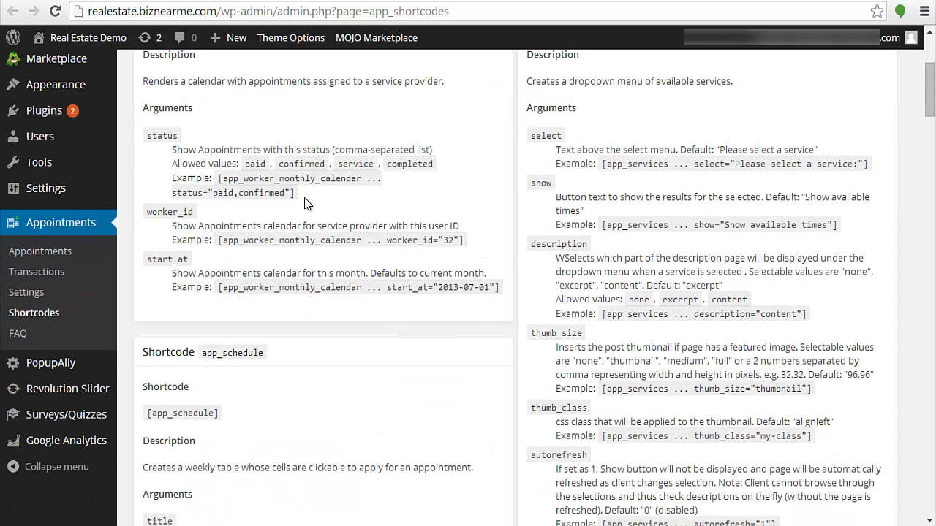
pyautogui.scroll(2, 387, 213)
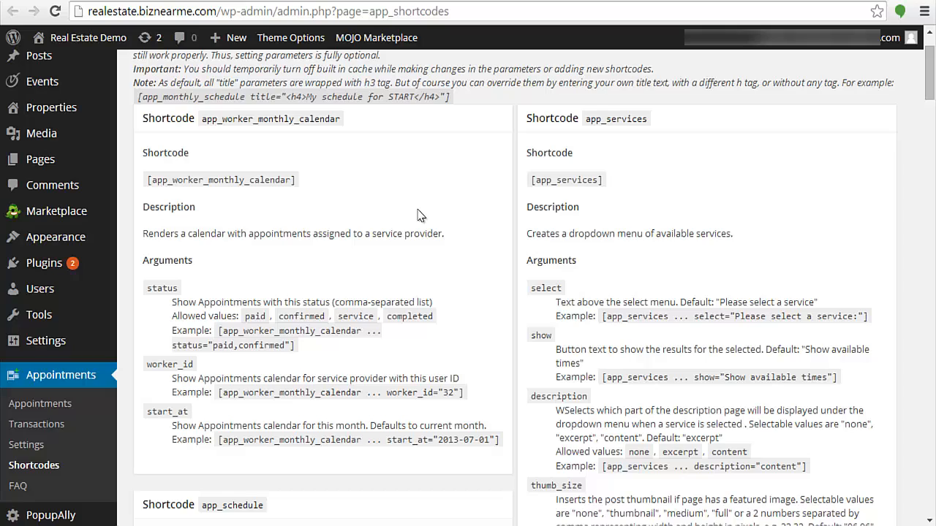
pyautogui.scroll(-3, 420, 214)
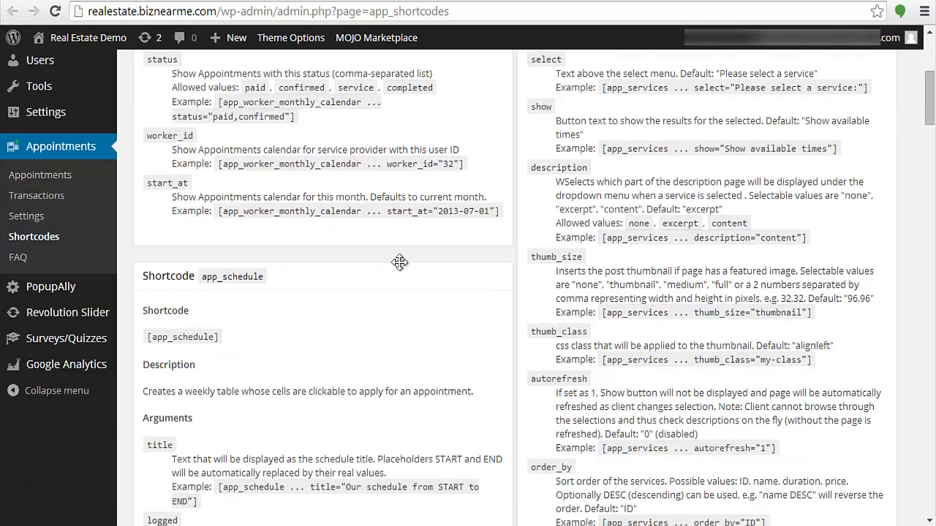
pyautogui.scroll(-2, 397, 261)
pyautogui.scroll(-2, 369, 262)
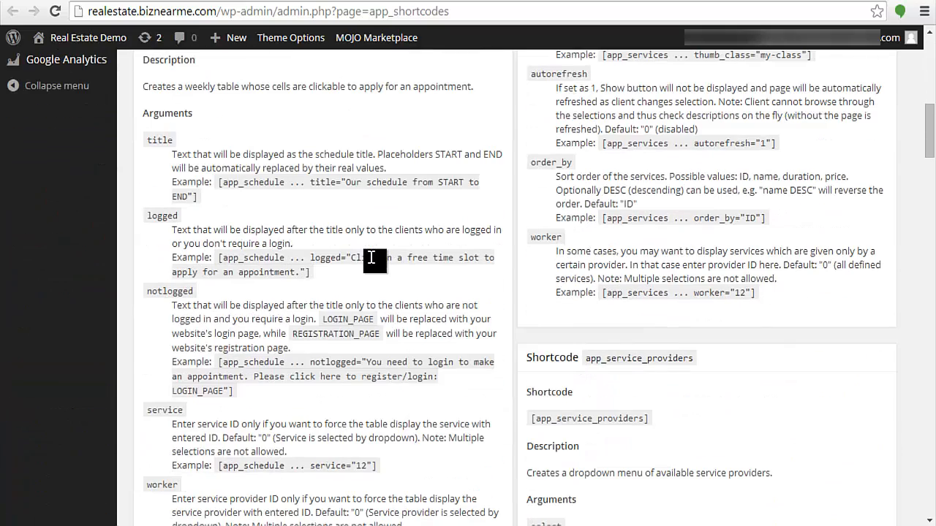
pyautogui.scroll(6, 388, 259)
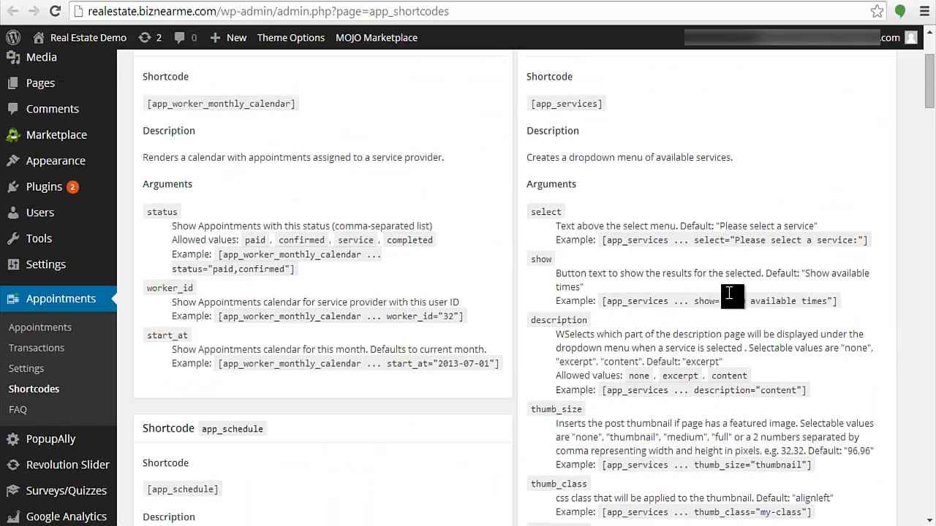
pyautogui.scroll(2, 662, 359)
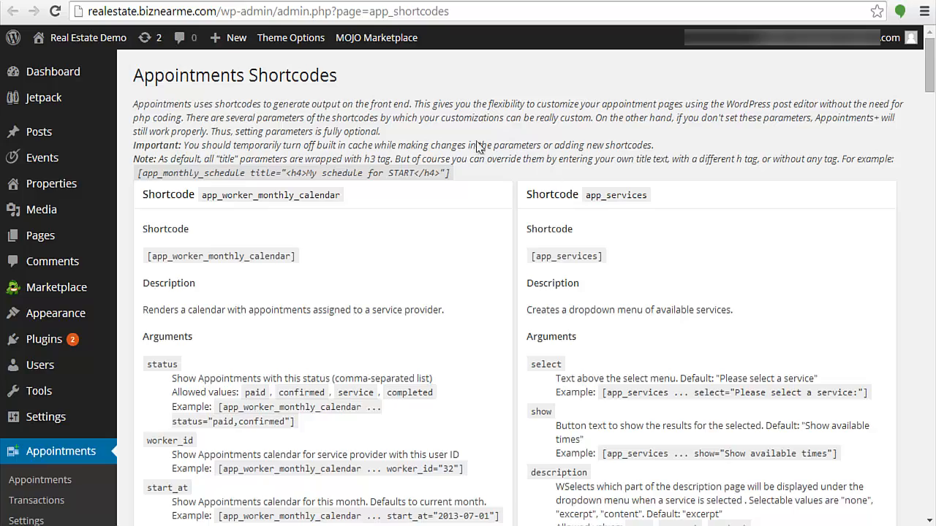
pyautogui.scroll(-3, 648, 358)
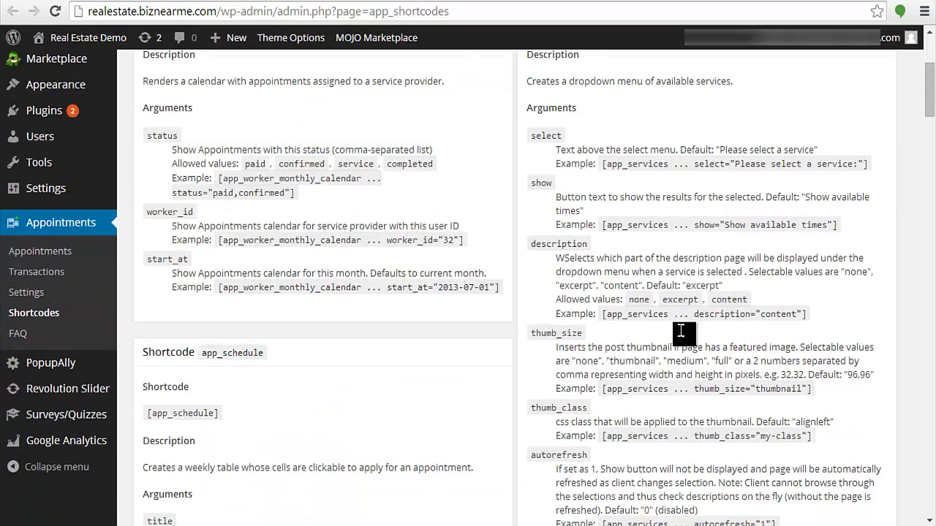
pyautogui.scroll(-3, 310, 313)
pyautogui.scroll(6, 309, 313)
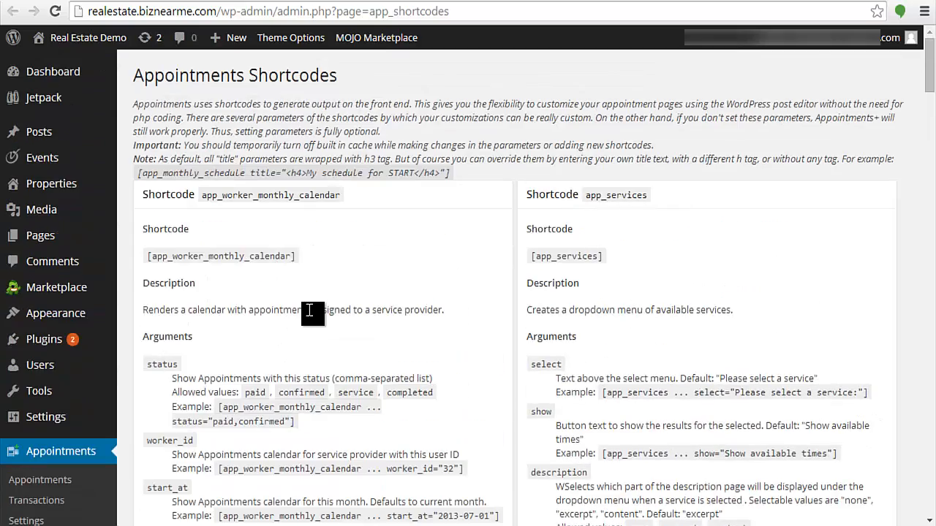
pyautogui.scroll(-3, 309, 310)
pyautogui.scroll(4, 376, 229)
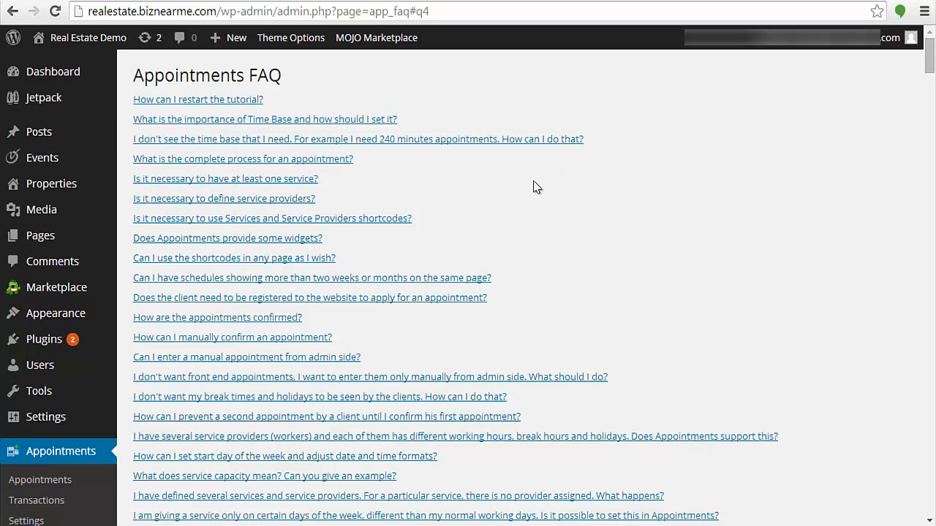
# - Look through the Appointments FAQ questions and the answers on restarting the tutorial and setting the time base
pyautogui.scroll(-10, 533, 187)
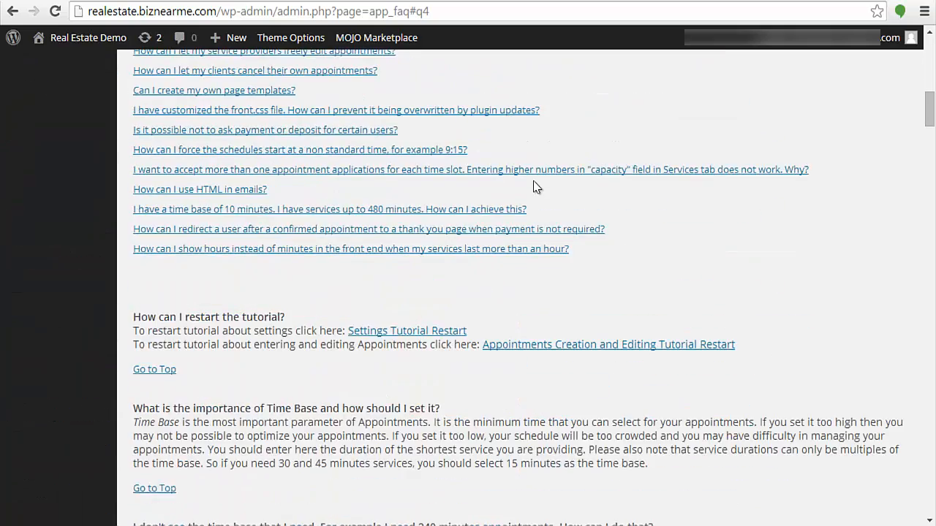
pyautogui.scroll(10, 533, 187)
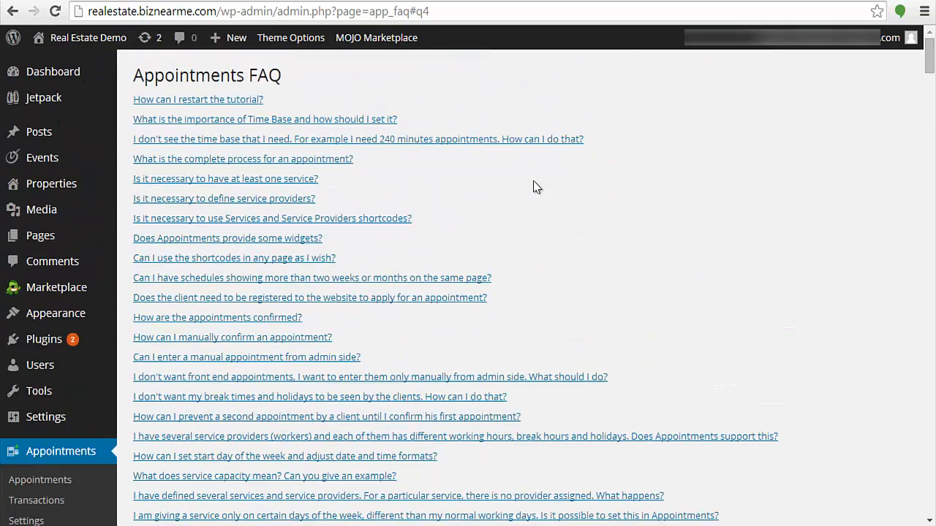
pyautogui.scroll(-4, 485, 287)
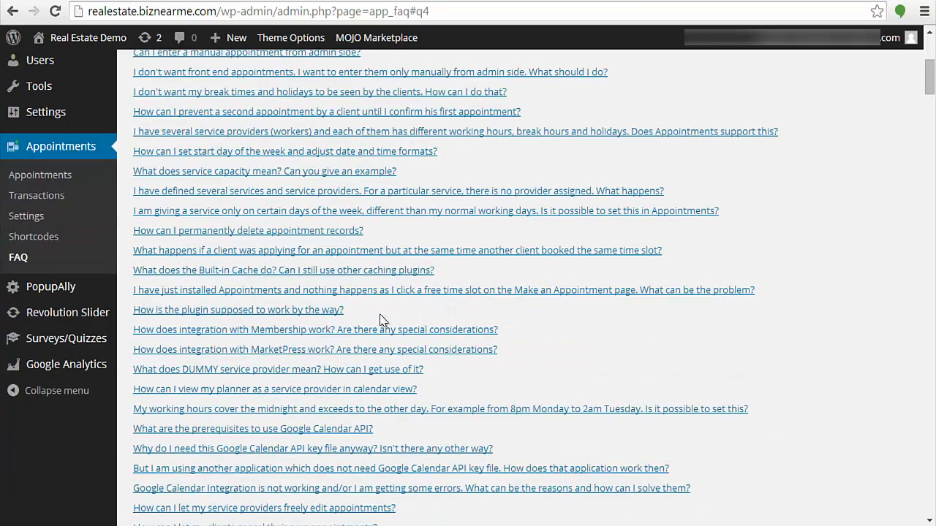
pyautogui.scroll(4, 421, 311)
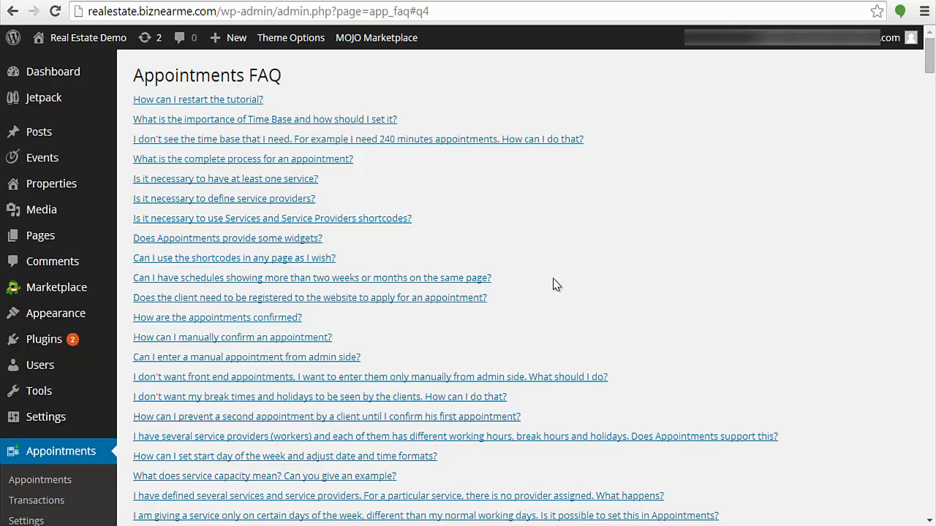
pyautogui.scroll(-4, 554, 281)
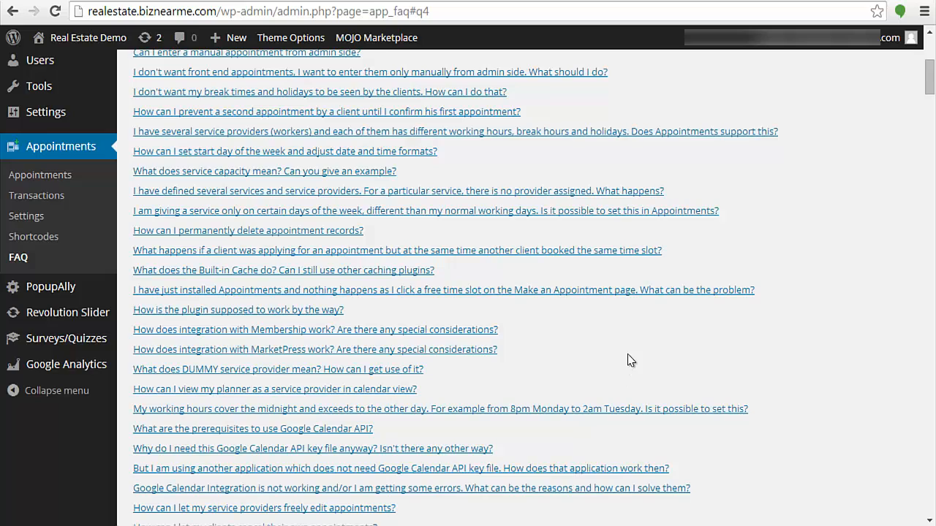
pyautogui.scroll(4, 630, 369)
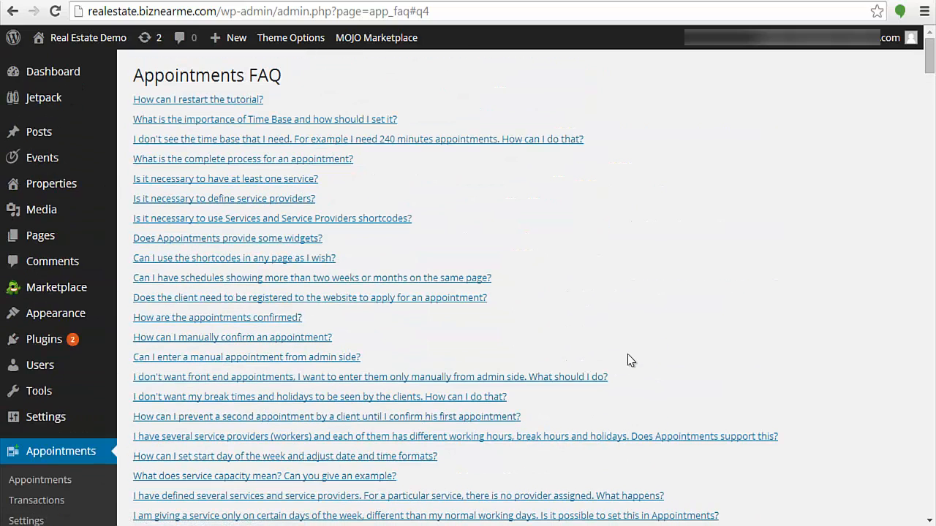